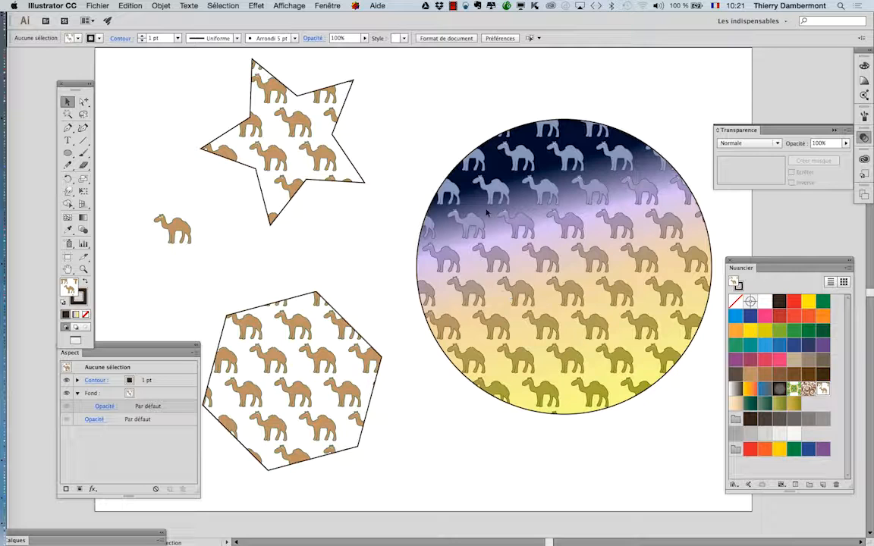
Step: Select the large circle's camel pattern fill and rearrange the floating Aspect and tool palettes around the artwork
left_click(486, 215)
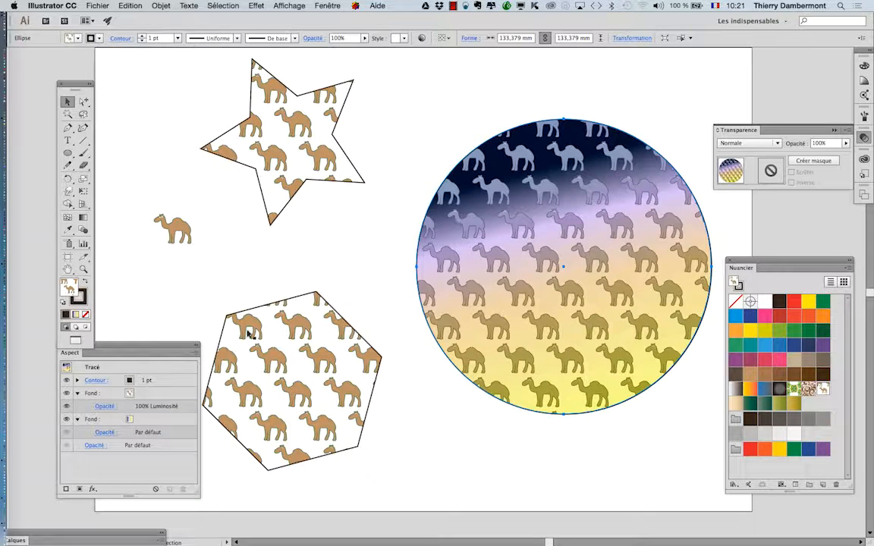
left_click(175, 396)
left_click_drag(159, 344, 375, 226)
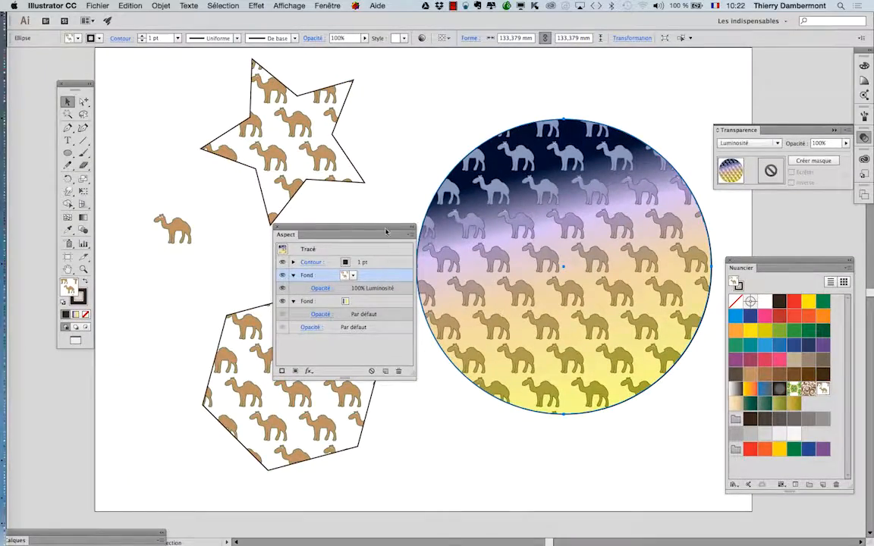
left_click_drag(385, 231, 165, 397)
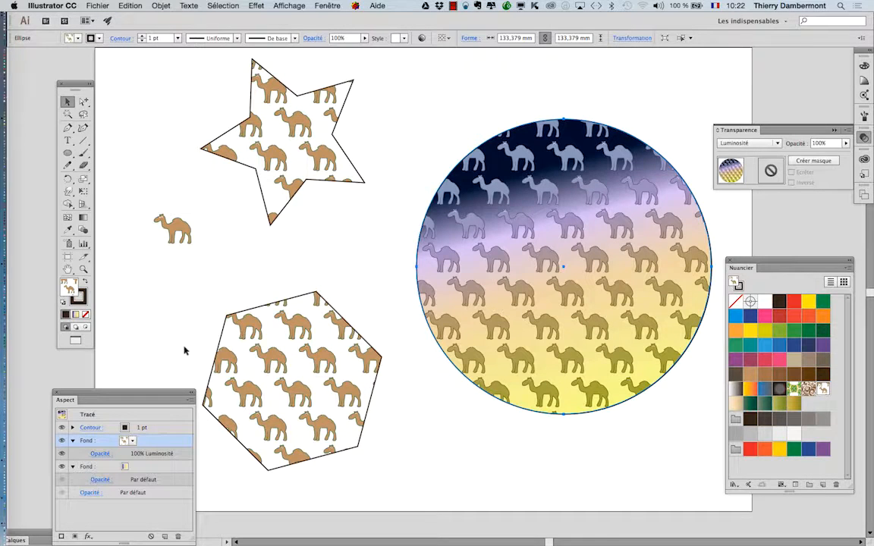
left_click_drag(76, 85, 366, 75)
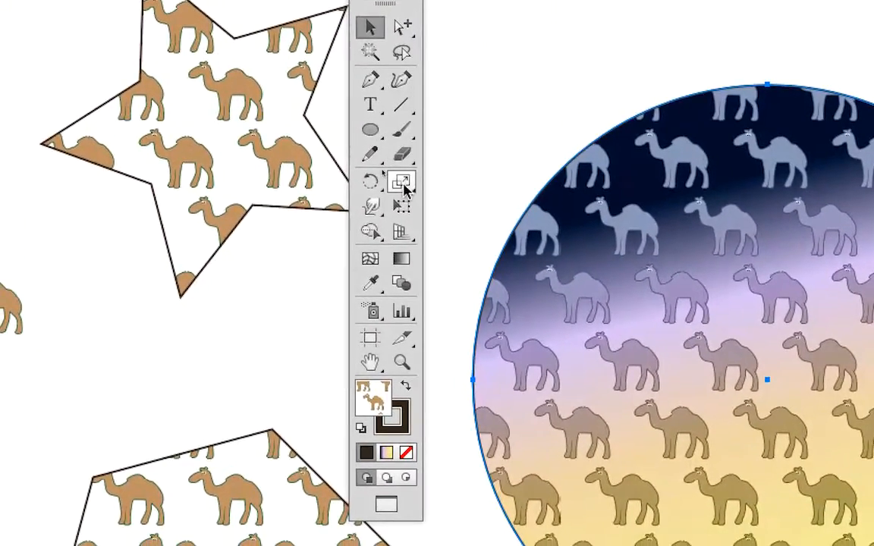
Step: Open the Scale options for the circle's pattern fill and turn on the preview
left_click(403, 185)
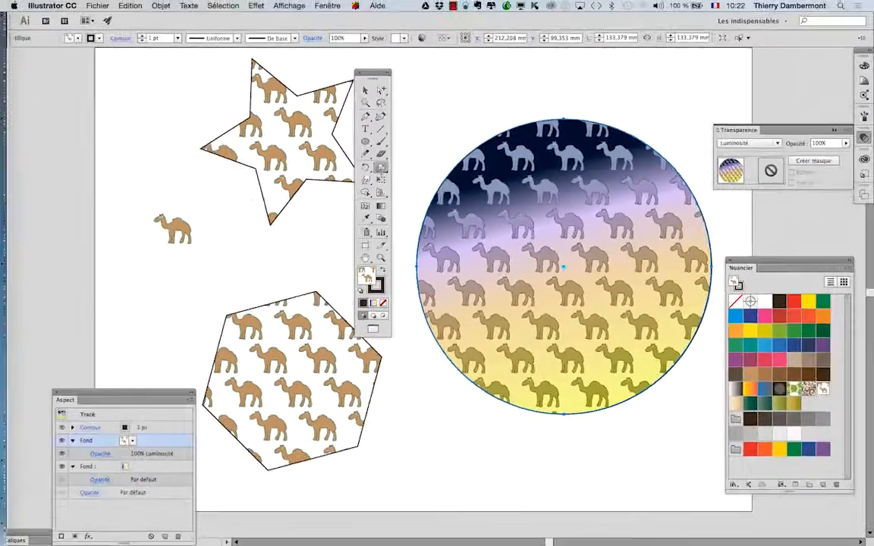
double_click(382, 168)
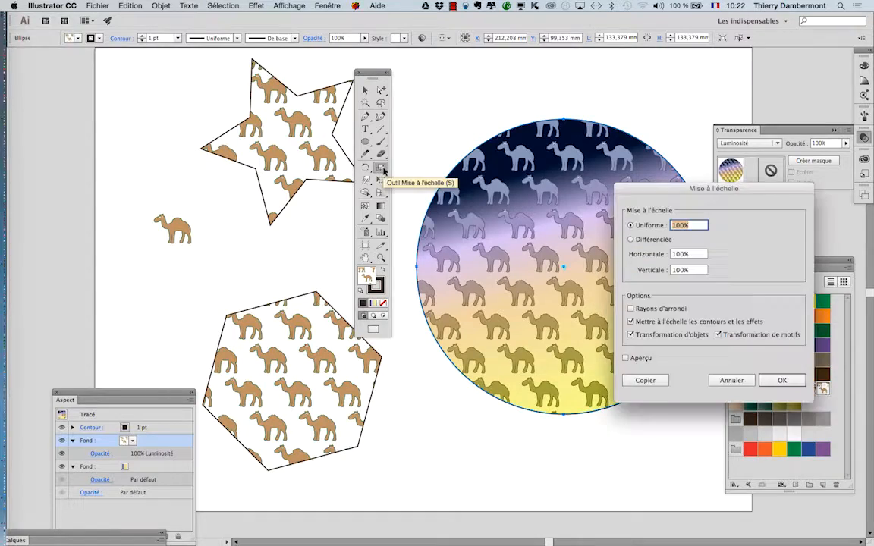
left_click_drag(598, 177, 137, 60)
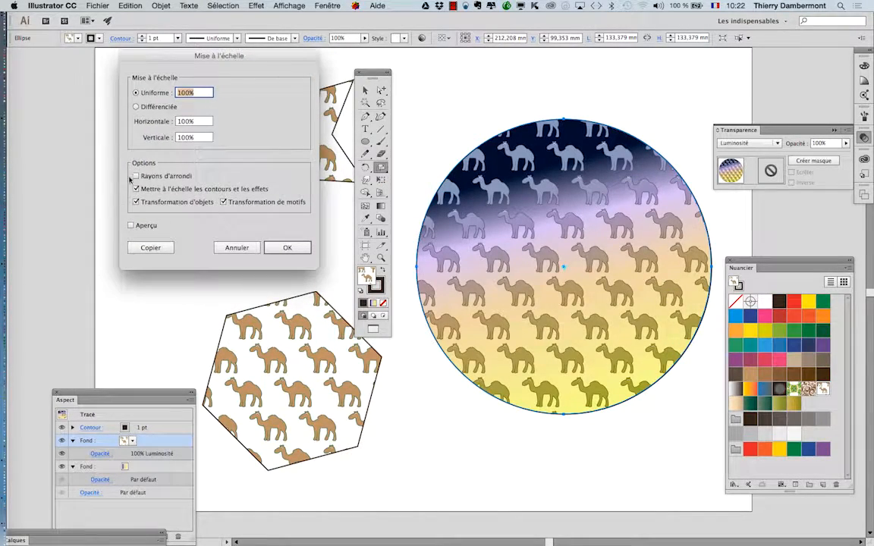
left_click(131, 226)
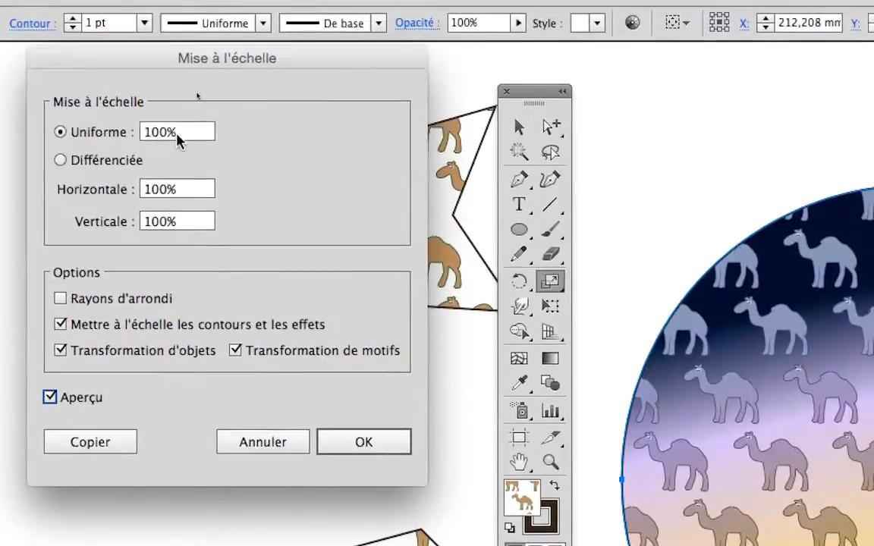
Step: Set the uniform scale to 150% and exclude objects from the transformation so only the pattern is scaled
double_click(170, 133)
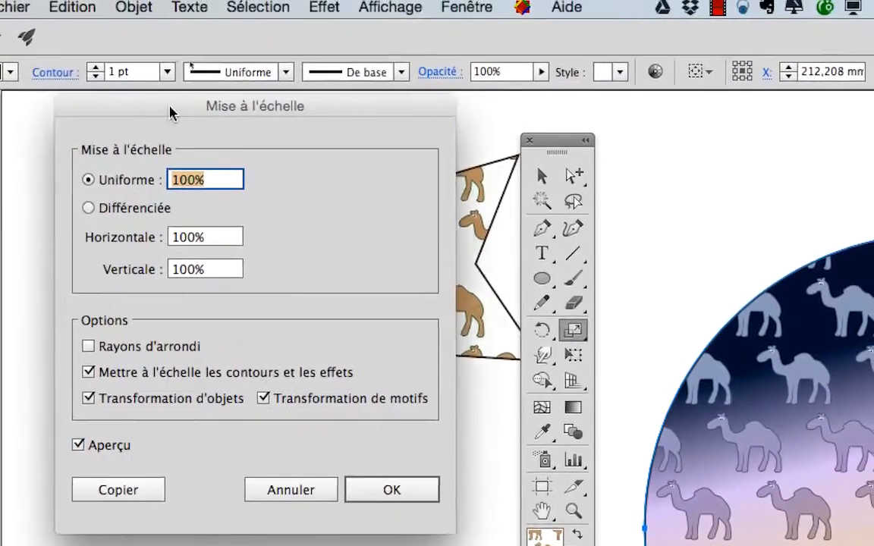
left_click_drag(171, 98, 448, 286)
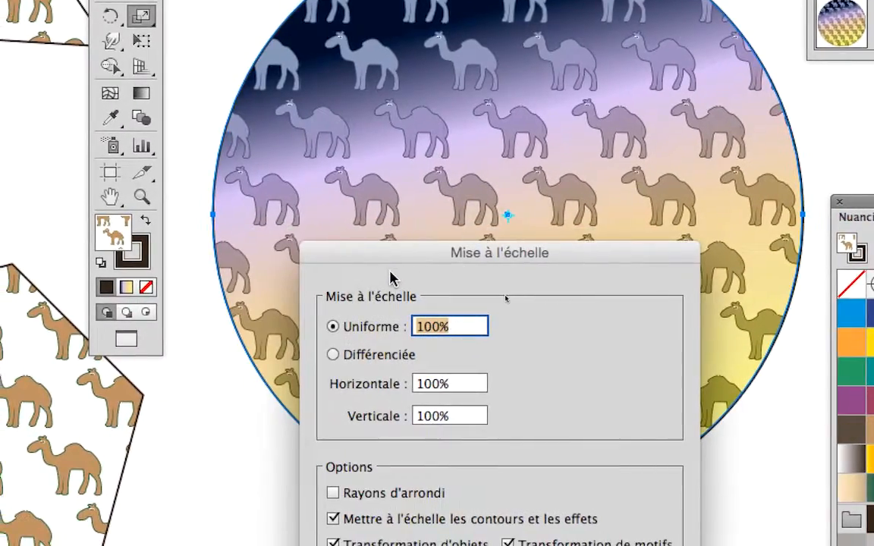
type("150")
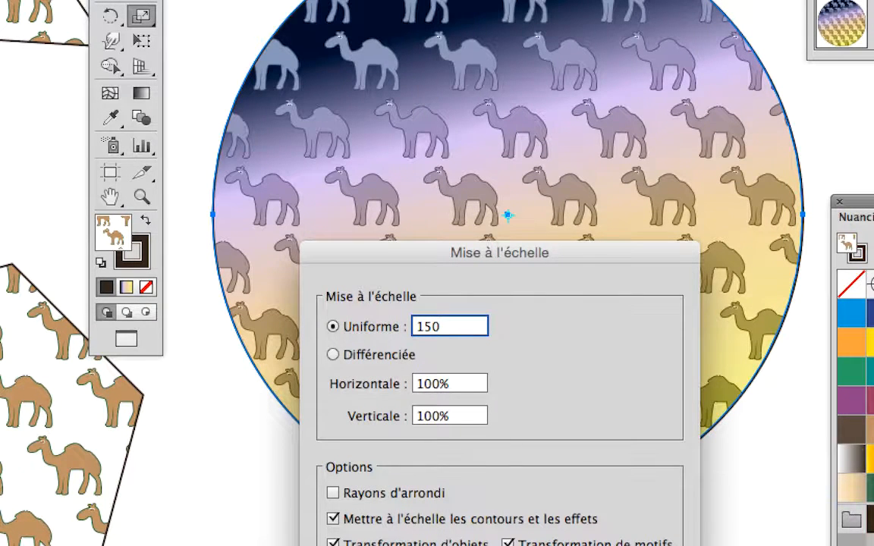
key("Tab")
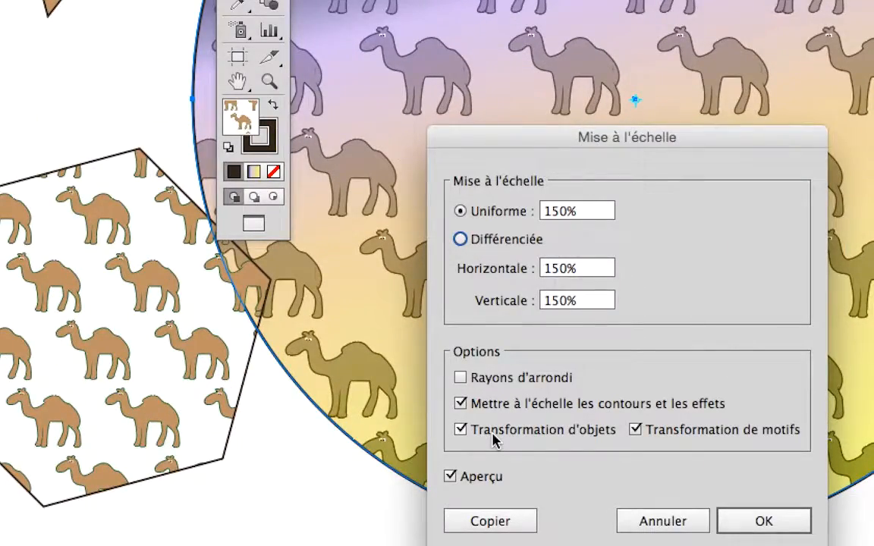
left_click(494, 437)
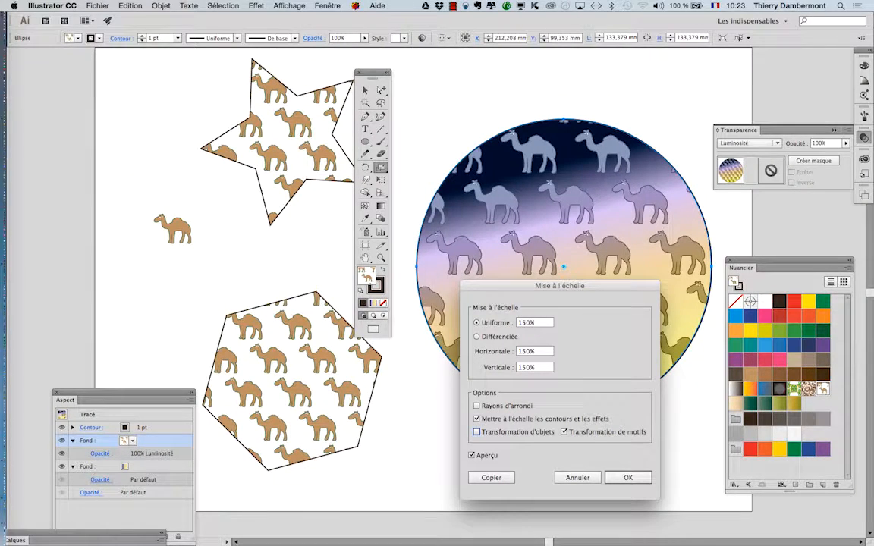
Step: Preview the circle's camel pattern at uniform scales of 200%, 50% and 120%
left_click_drag(560, 286, 176, 95)
type("200")
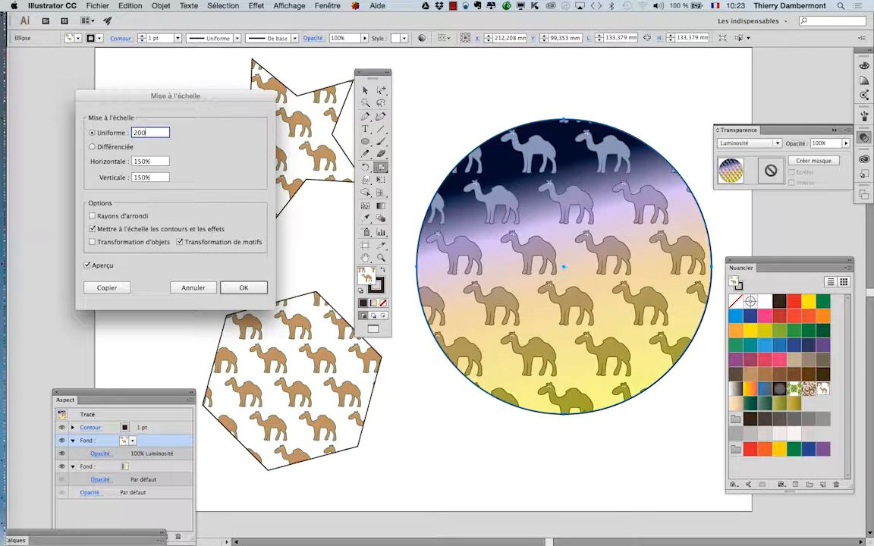
key("Tab")
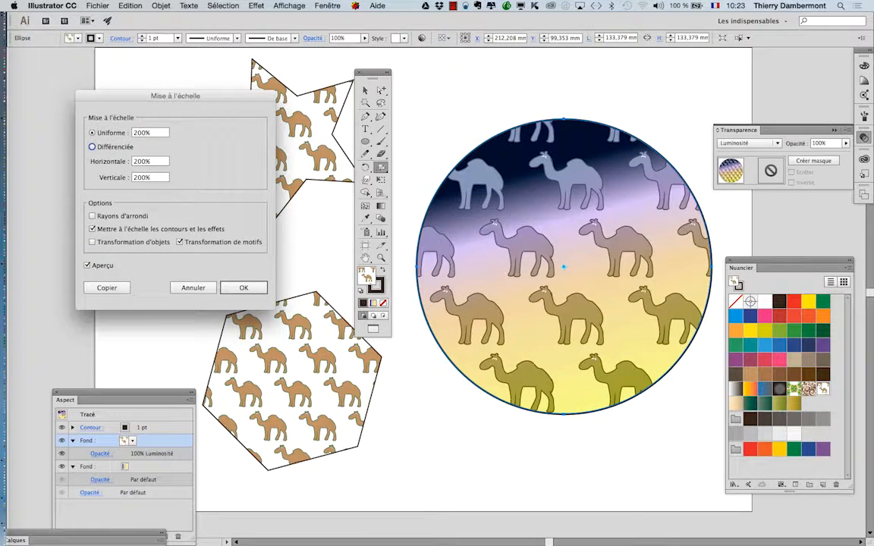
double_click(143, 133)
type("50")
key("Tab")
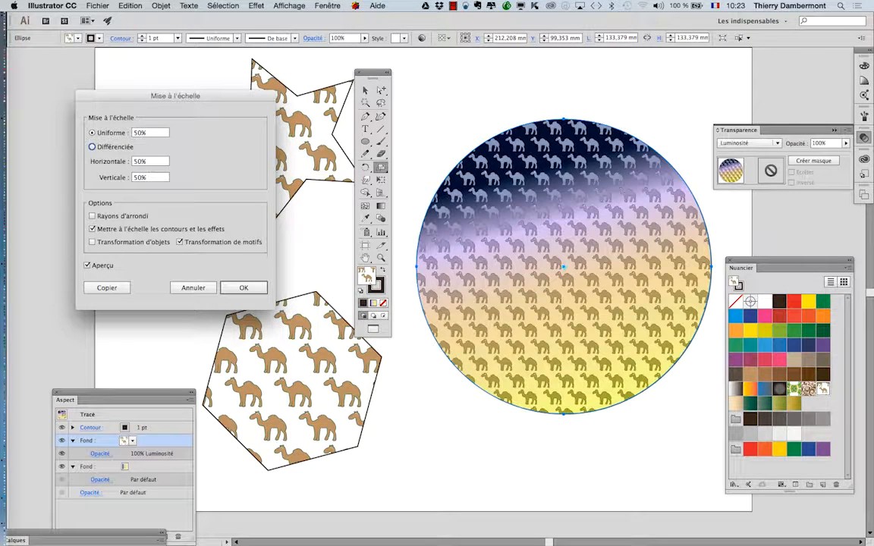
left_click(117, 133)
type("120")
key("Tab")
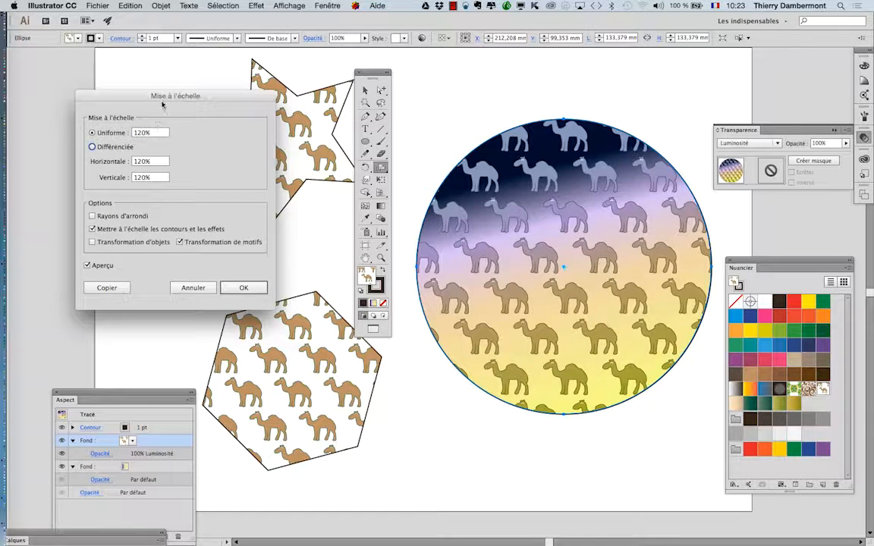
Step: Set the pattern's uniform scale to 150% and apply it to the circle
left_click_drag(149, 94, 249, 97)
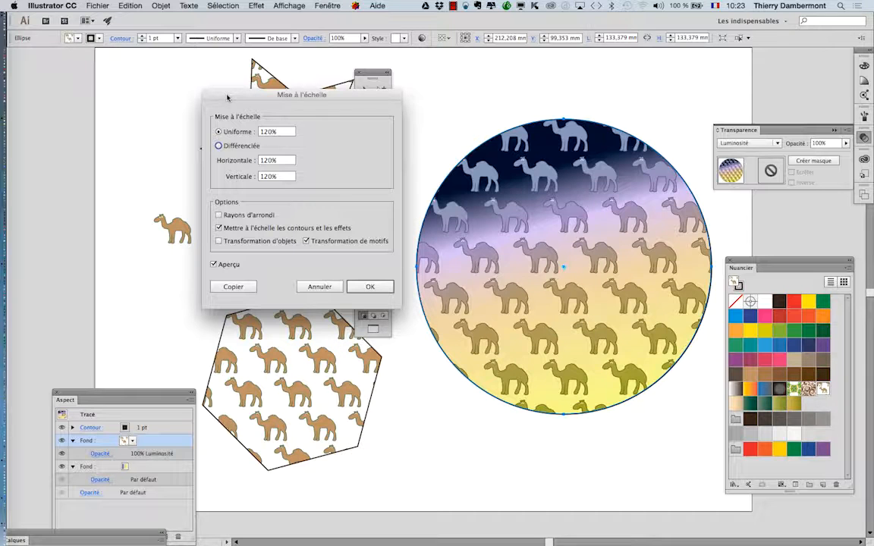
left_click_drag(226, 96, 238, 108)
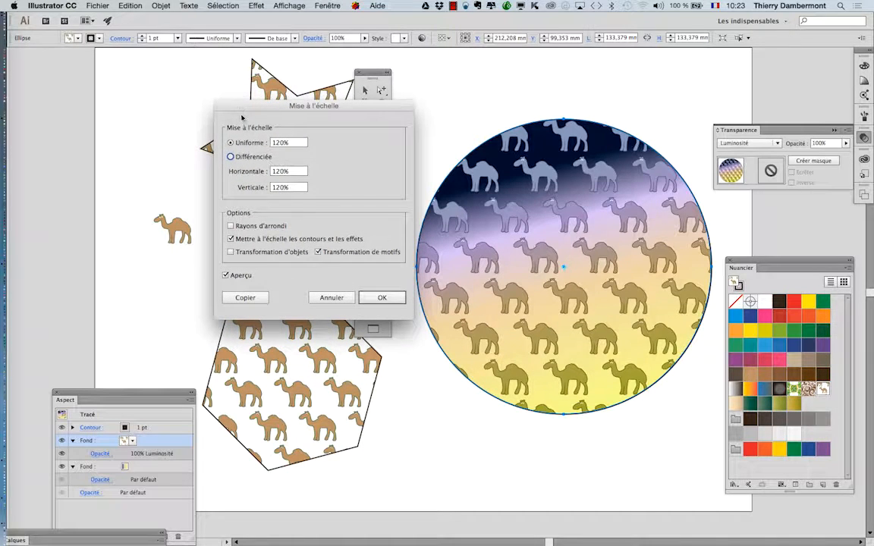
left_click_drag(296, 142, 264, 143)
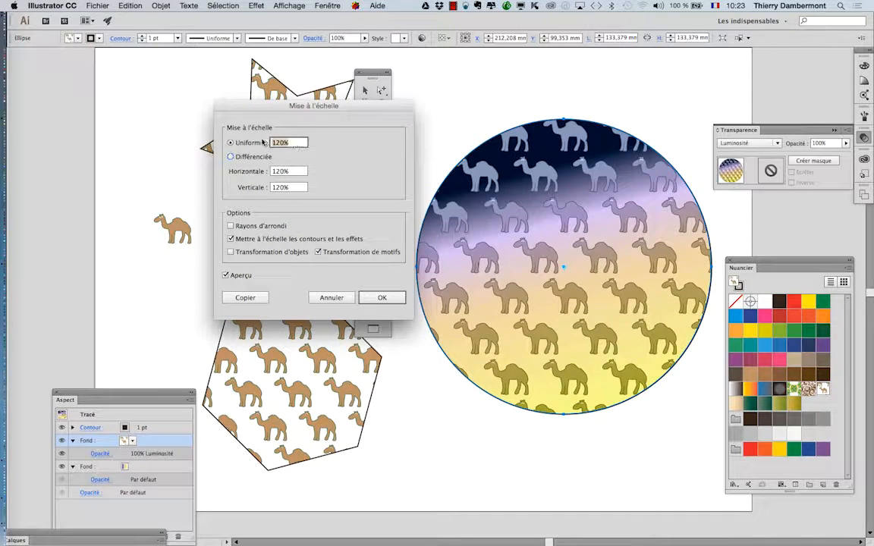
type("150")
key("Tab")
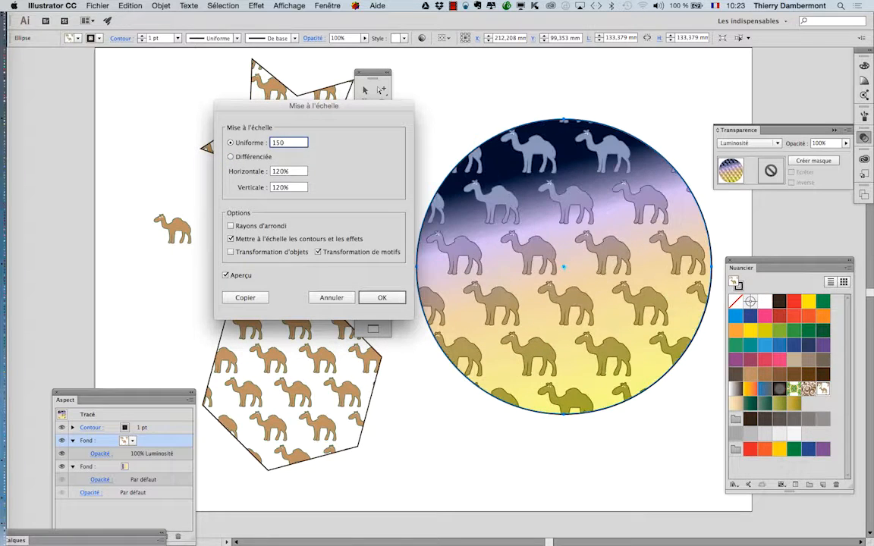
left_click(382, 298)
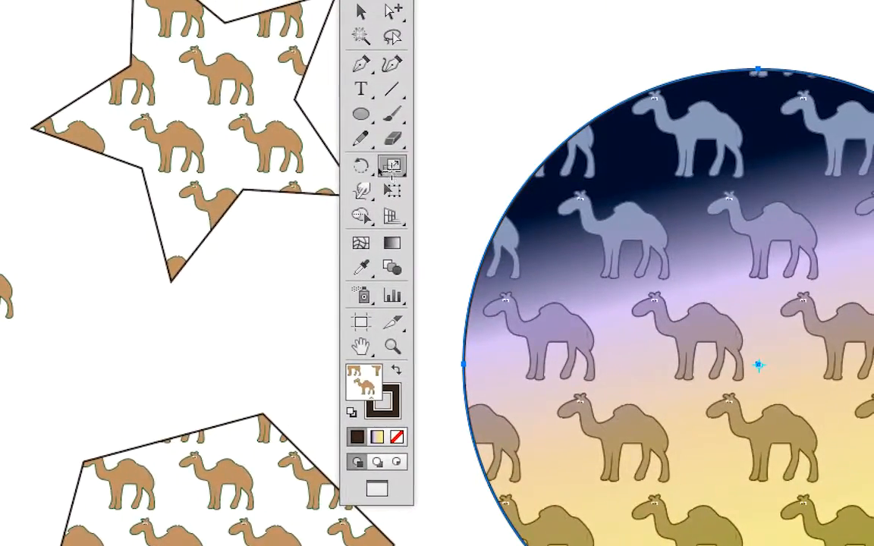
Step: Scale the circle's camel pattern again, uniformly to 80%, leaving the circle's size alone
double_click(359, 167)
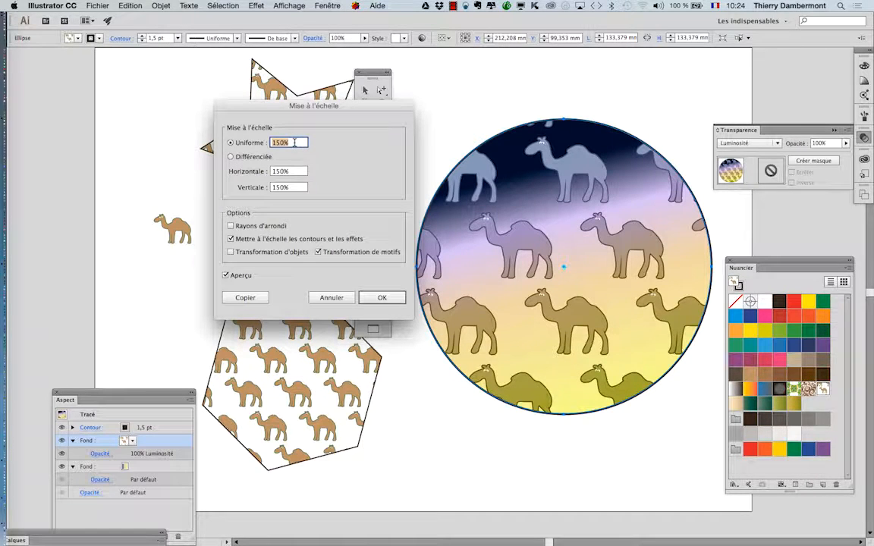
type("80")
key("Tab")
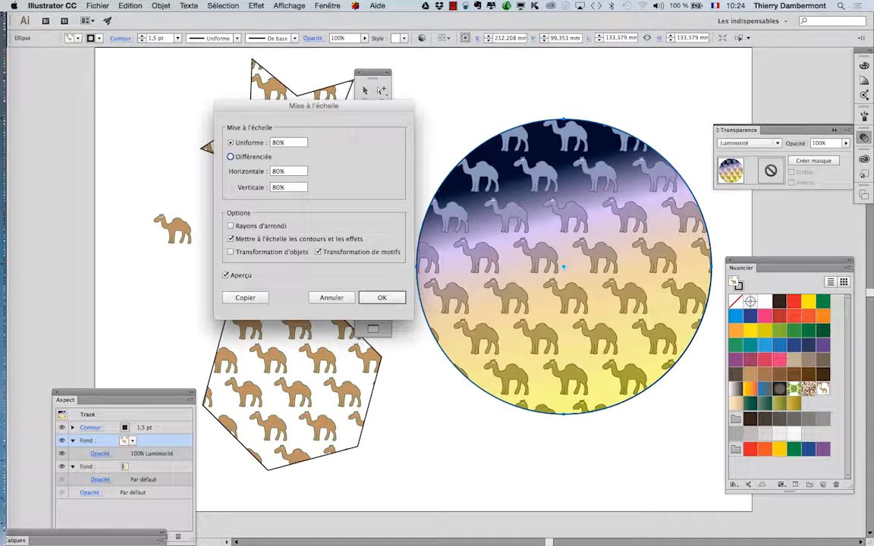
left_click(382, 297)
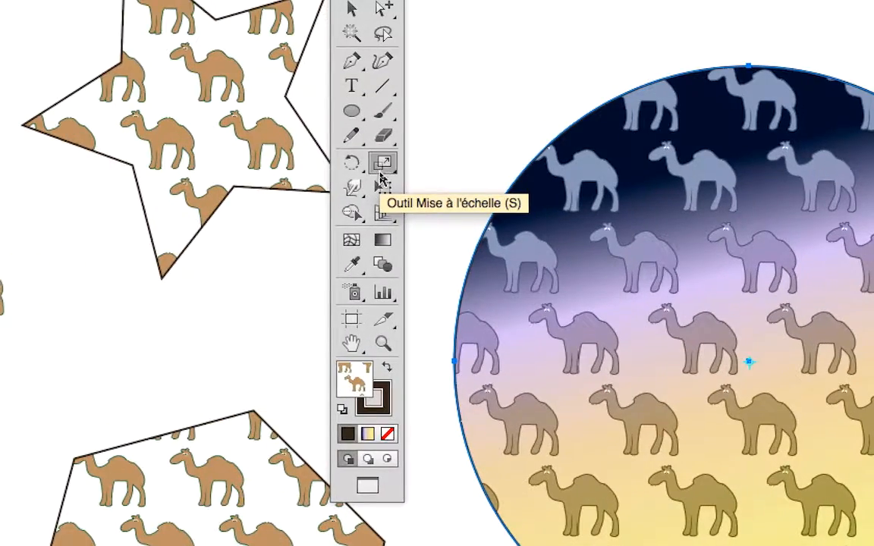
Step: Apply a further uniform scale of 140% to the camel pattern inside the circle
double_click(381, 163)
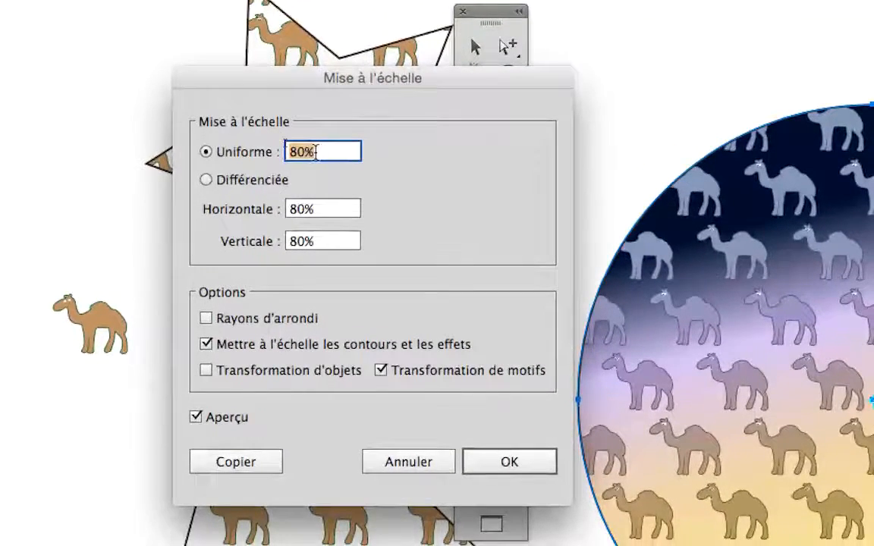
type("140")
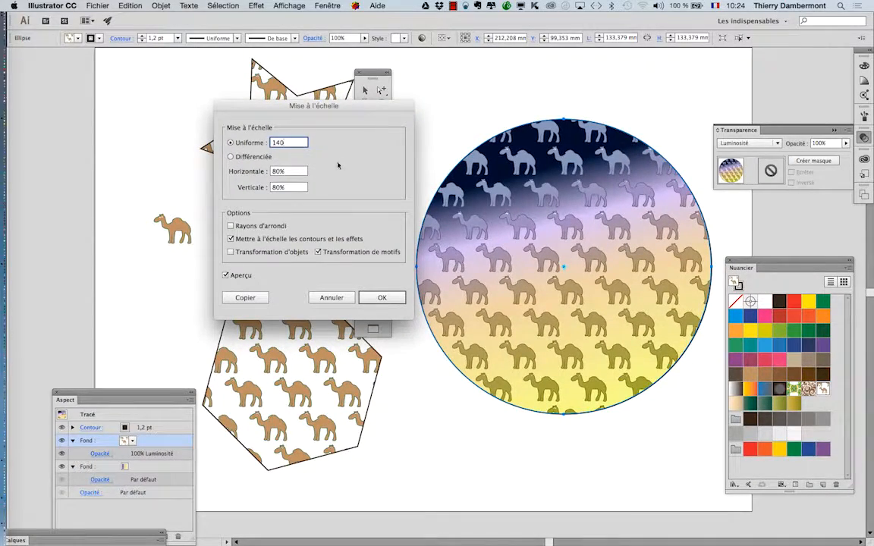
left_click(381, 296)
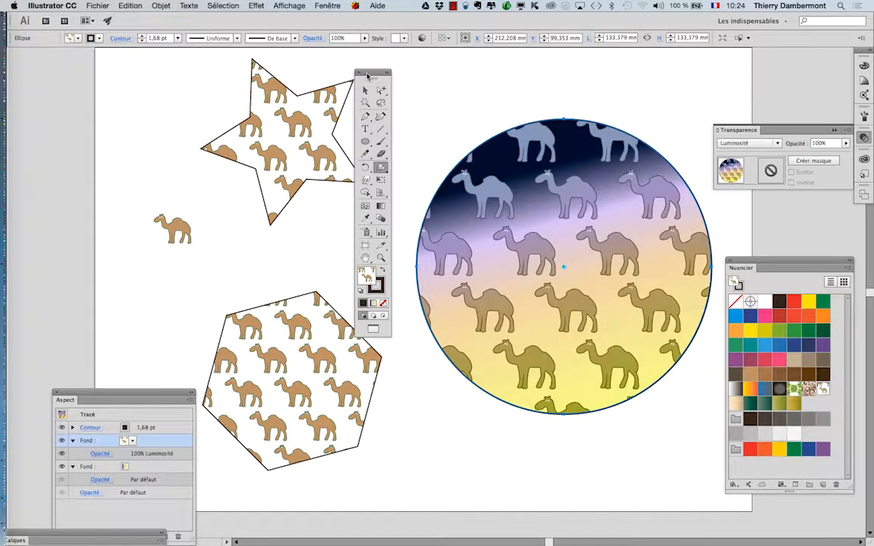
Step: Scale the circle's camel pattern uniformly by 110%, move the tool palette off the artwork and deselect the circle
left_click_drag(368, 76, 268, 77)
key("super+minus")
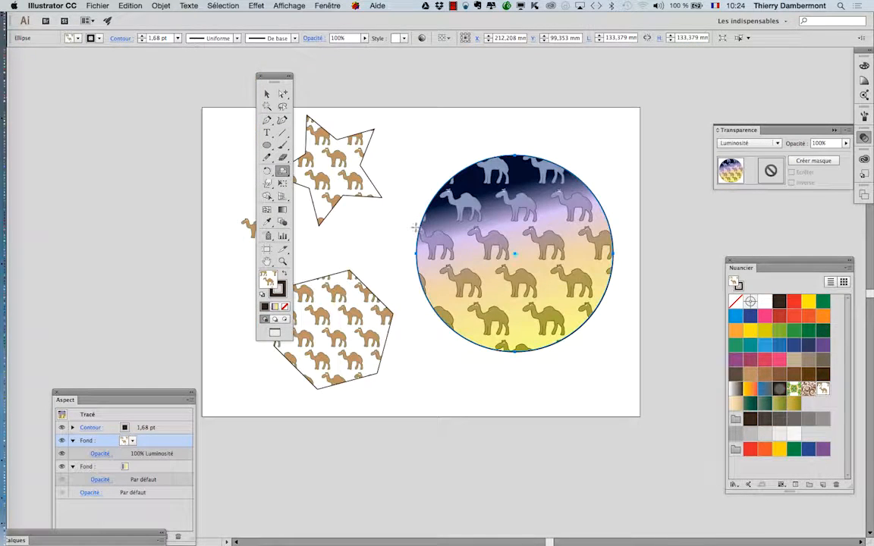
double_click(283, 173)
type("1")
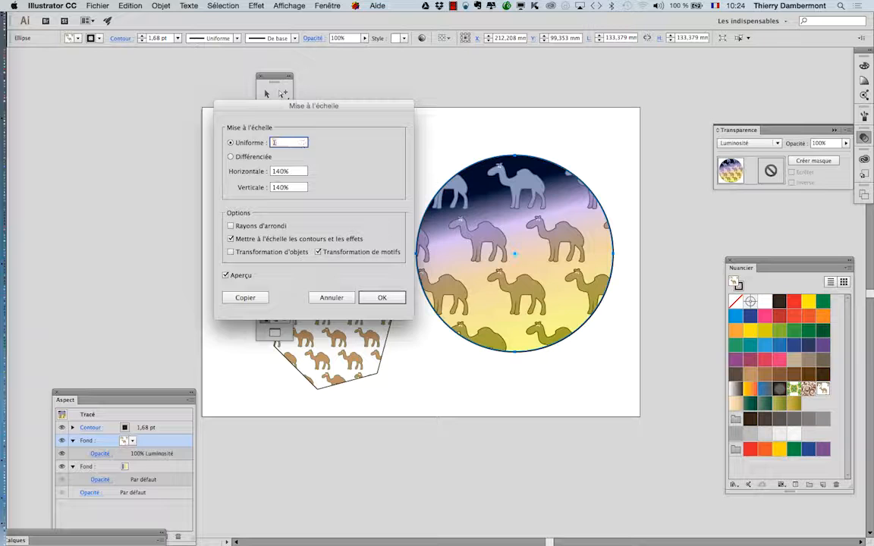
type("10")
key("Return")
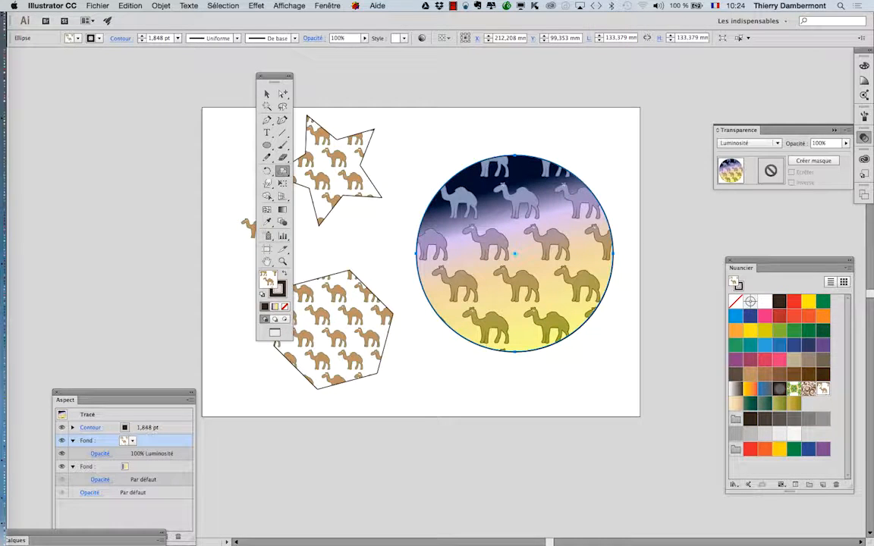
left_click_drag(269, 82, 83, 96)
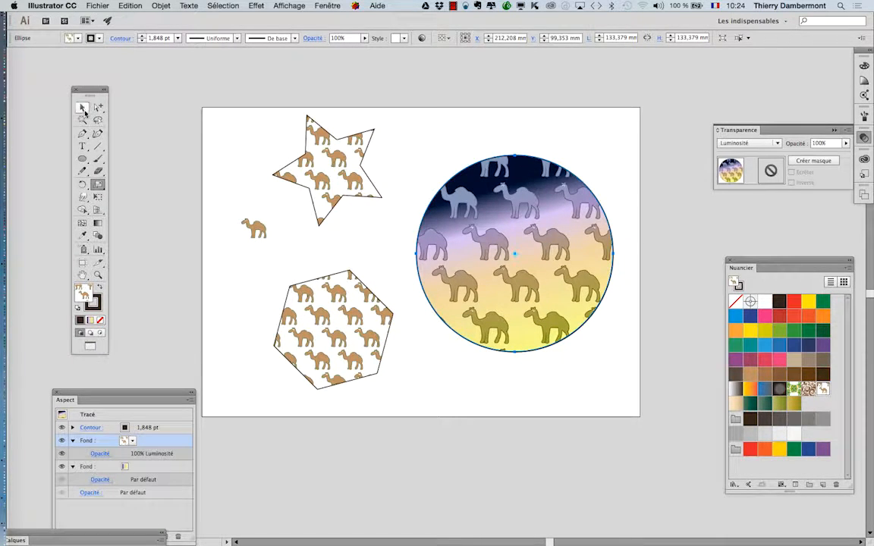
left_click(163, 155)
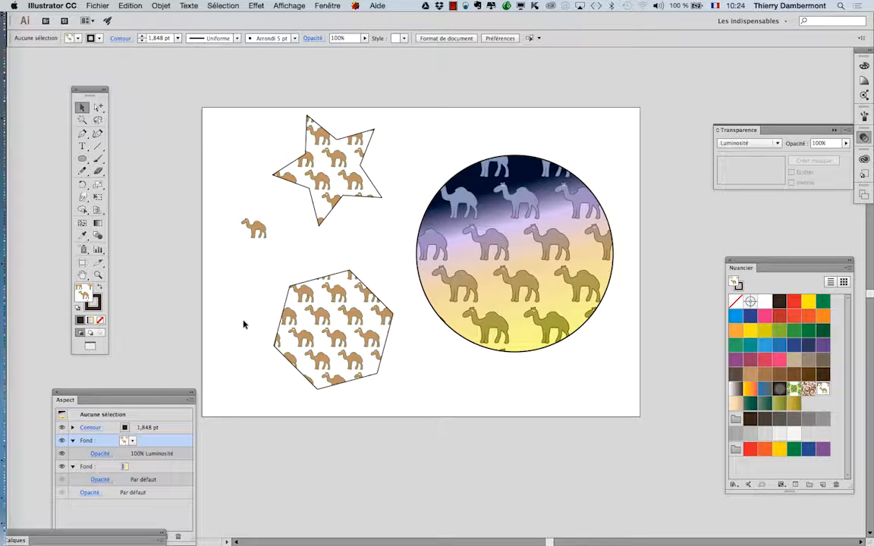
Step: Save the document as a new version named motif - 12.ai, keeping the default Illustrator CC options
left_click(97, 5)
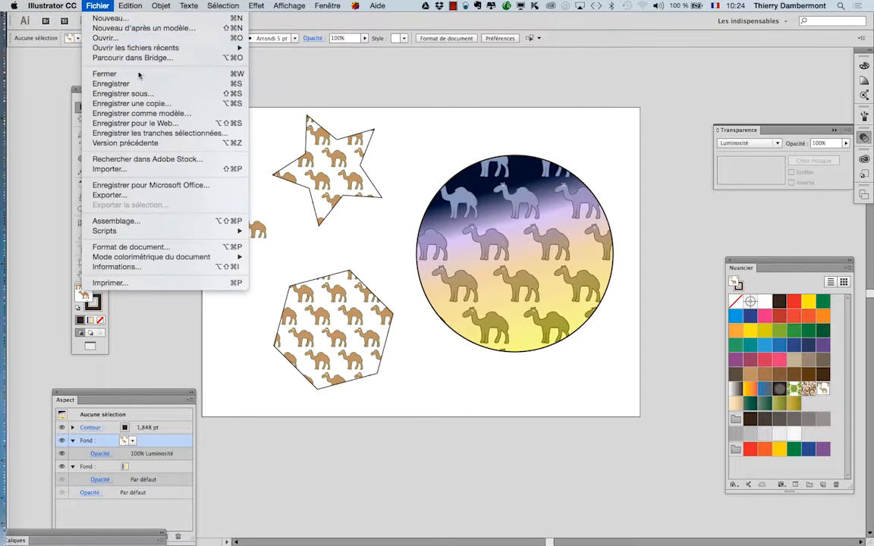
left_click(121, 92)
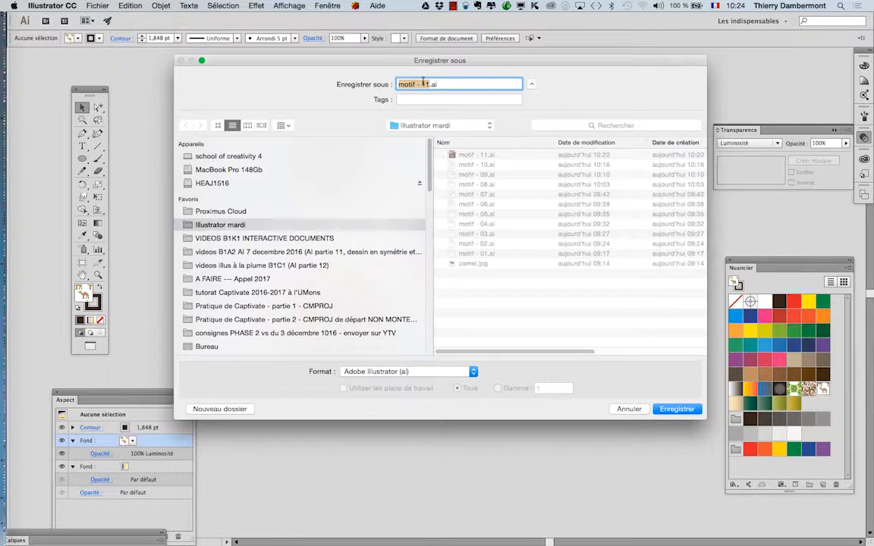
left_click(429, 84)
key("BackSpace")
type("2")
key("Return")
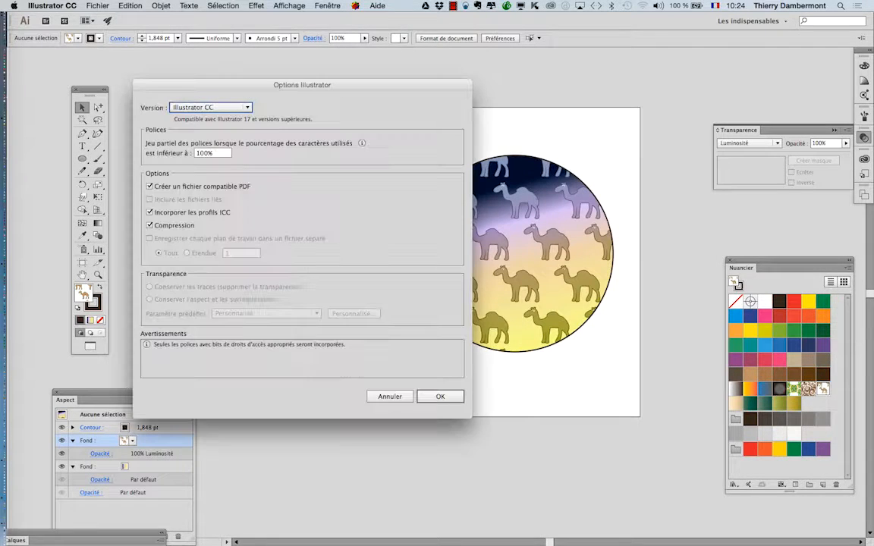
left_click(429, 401)
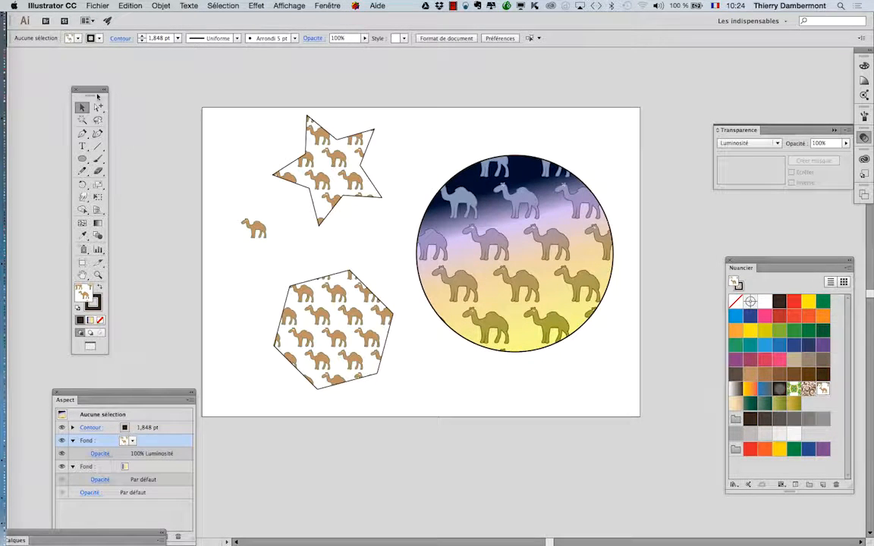
Step: Try rotating only the camel pattern inside the gradient circle so the camels turn roughly upside down, leaving the circle itself unrotated
left_click_drag(89, 90, 333, 92)
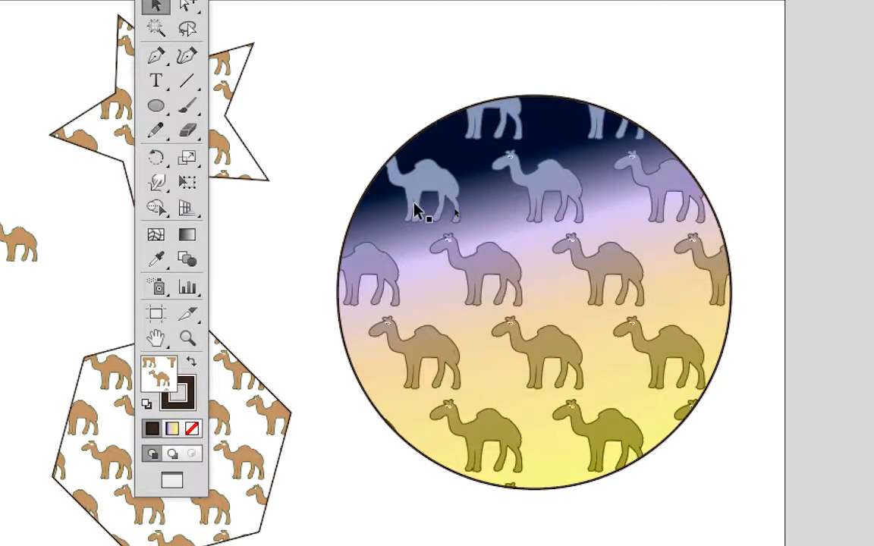
left_click(579, 230)
double_click(319, 179)
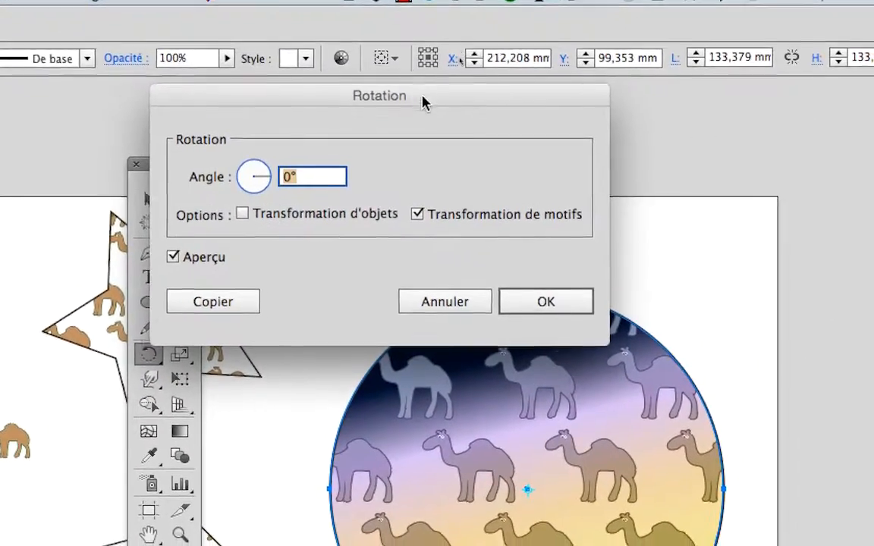
left_click_drag(424, 99, 298, 173)
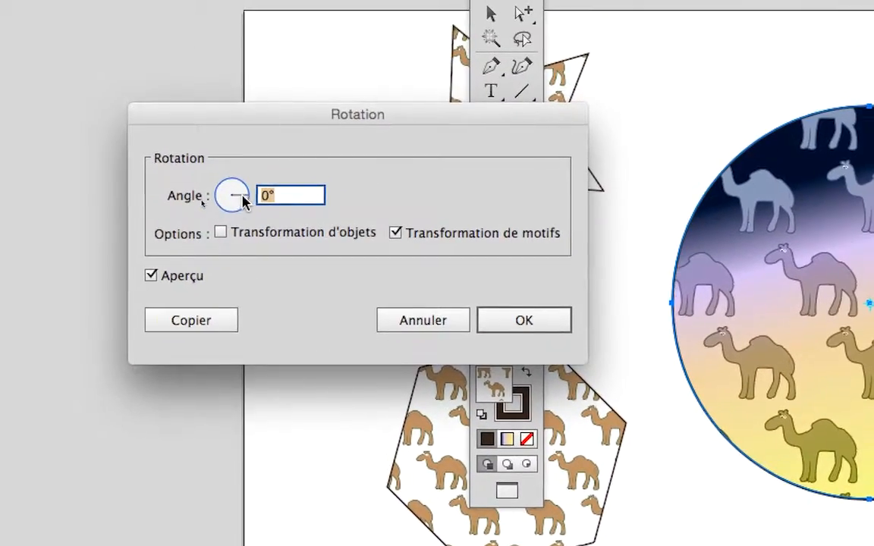
left_click_drag(277, 136, 289, 140)
left_click_drag(243, 201, 171, 203)
left_click(286, 263)
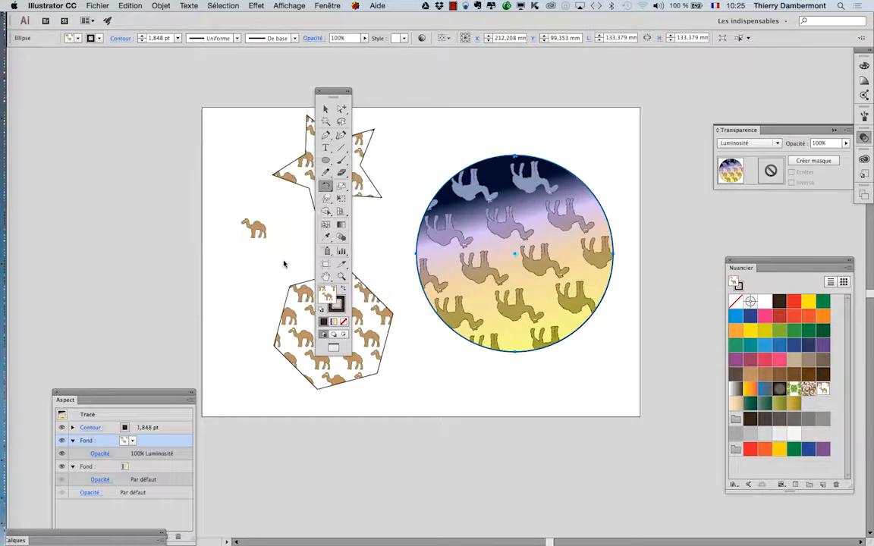
left_click_drag(334, 92, 172, 105)
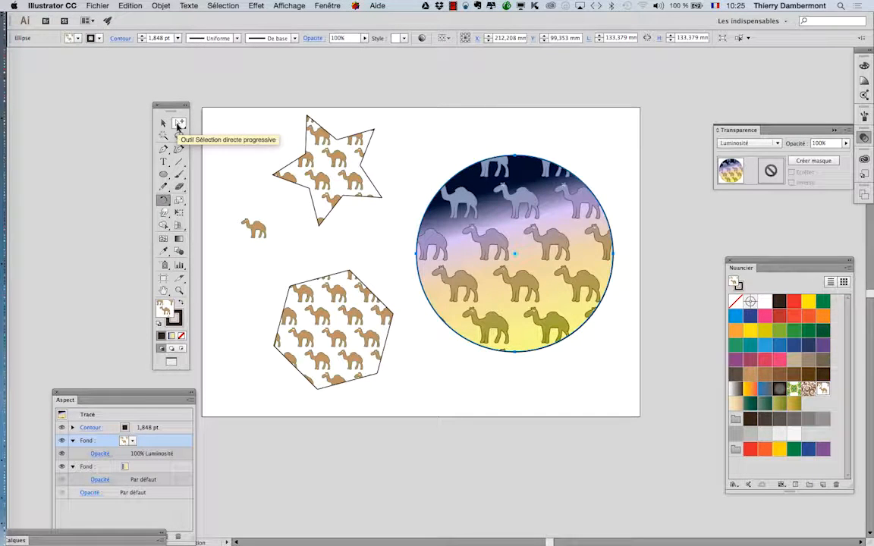
Step: Start moving only the circle's camel pattern, trying a horizontal offset of 10 mm and then setting it to 30 mm
left_click_drag(174, 107, 381, 141)
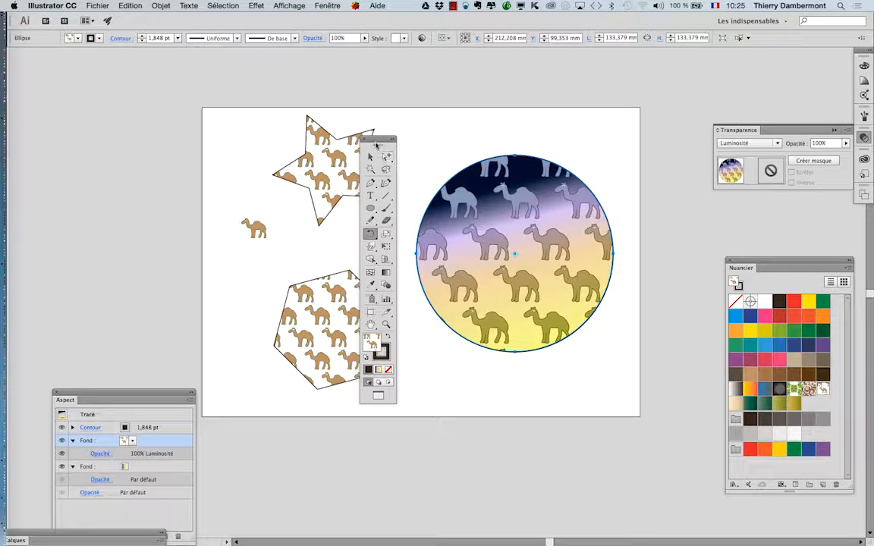
double_click(371, 157)
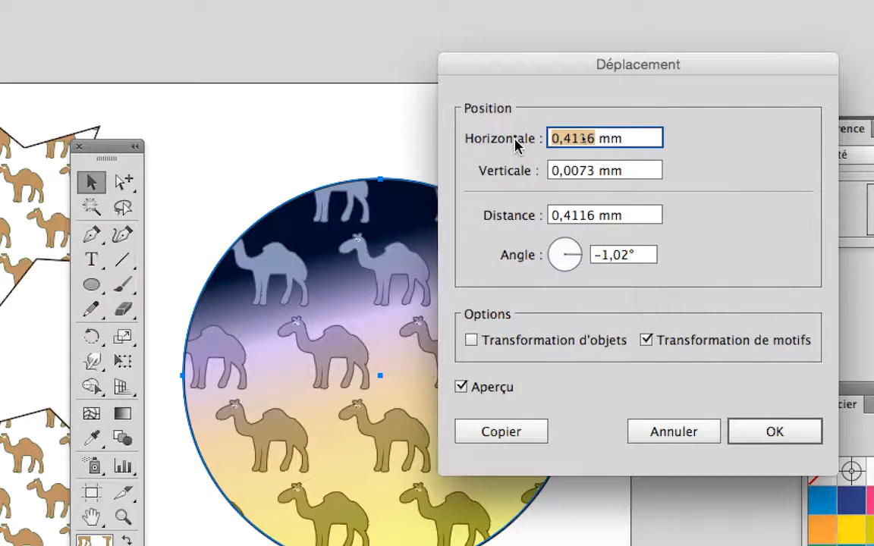
type("10")
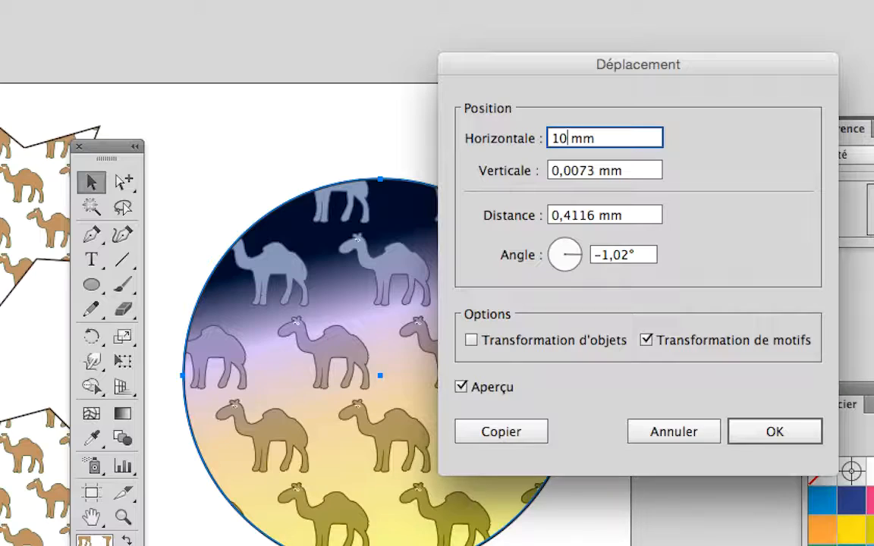
key("Tab")
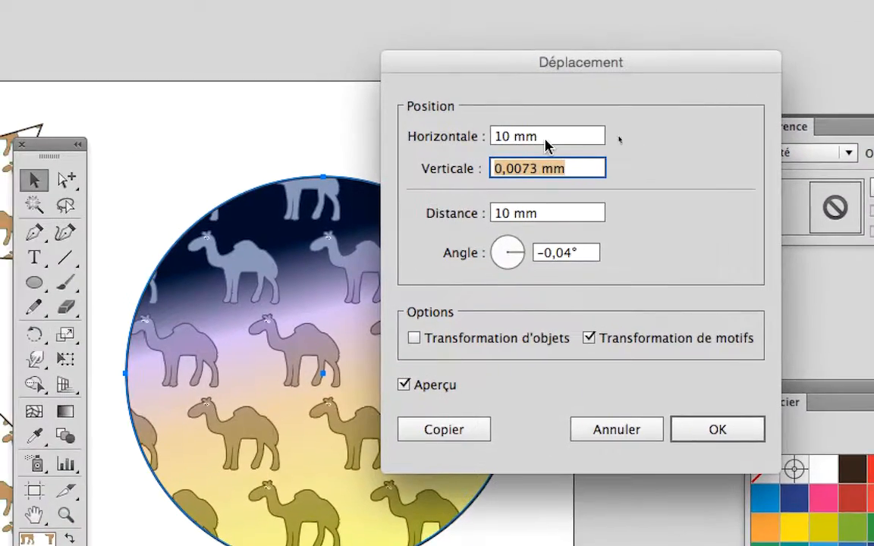
left_click_drag(510, 136, 490, 132)
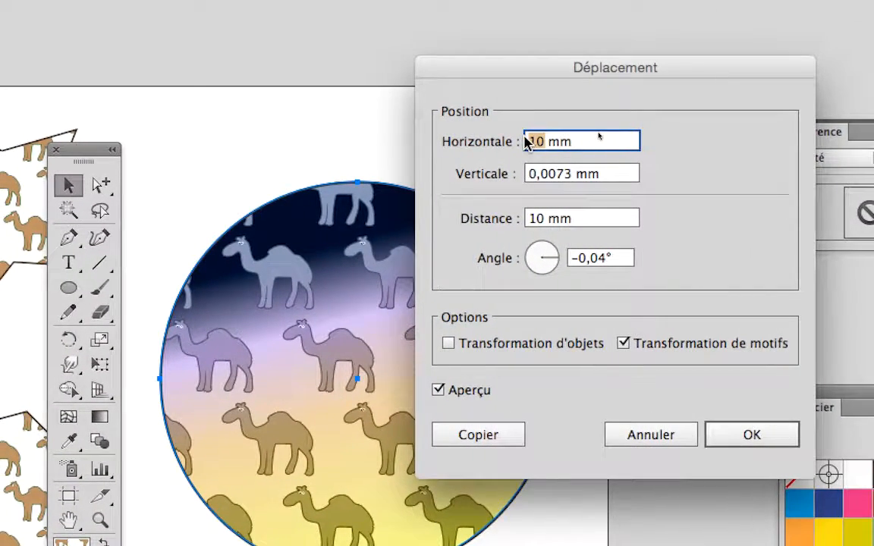
type("30")
key("Tab")
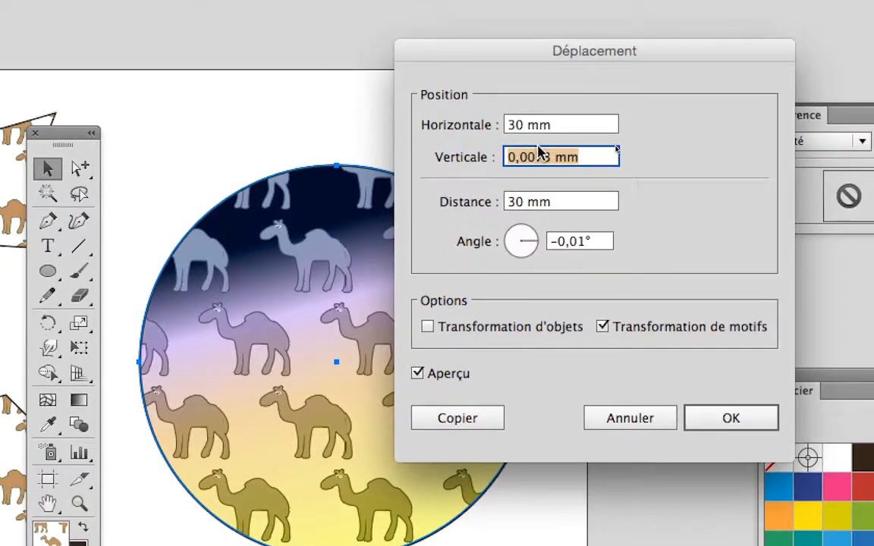
Step: Try a vertical pattern offset of 20 mm, settle on 30 mm, apply the move and deselect the circle
left_click_drag(570, 174, 502, 148)
type("20")
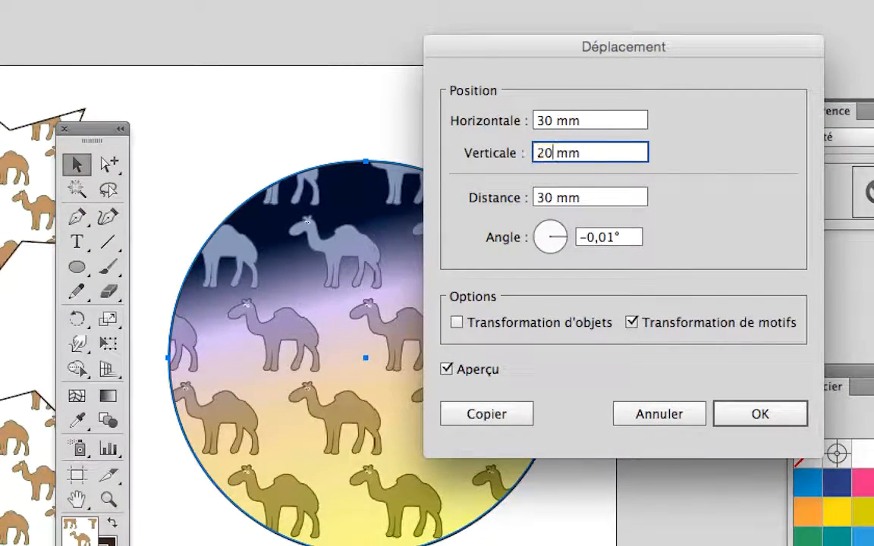
key("Tab")
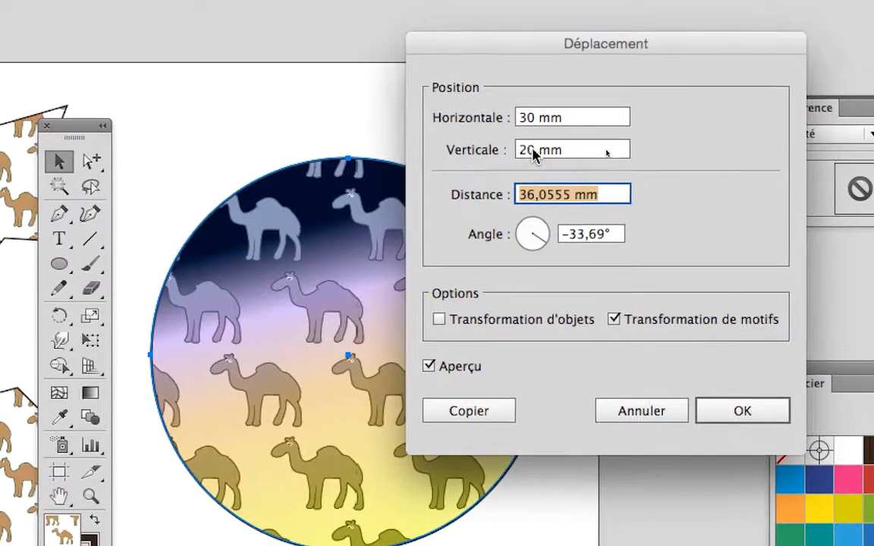
double_click(536, 152)
type("30")
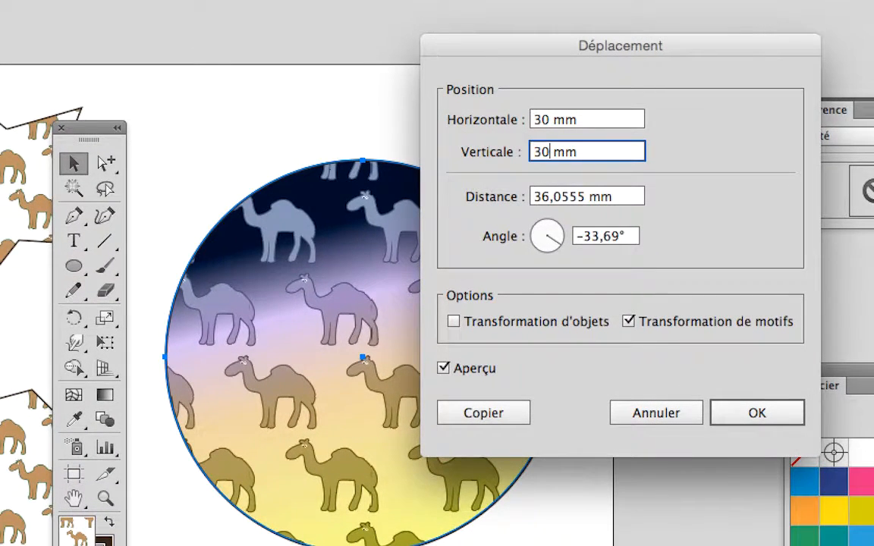
key("Tab")
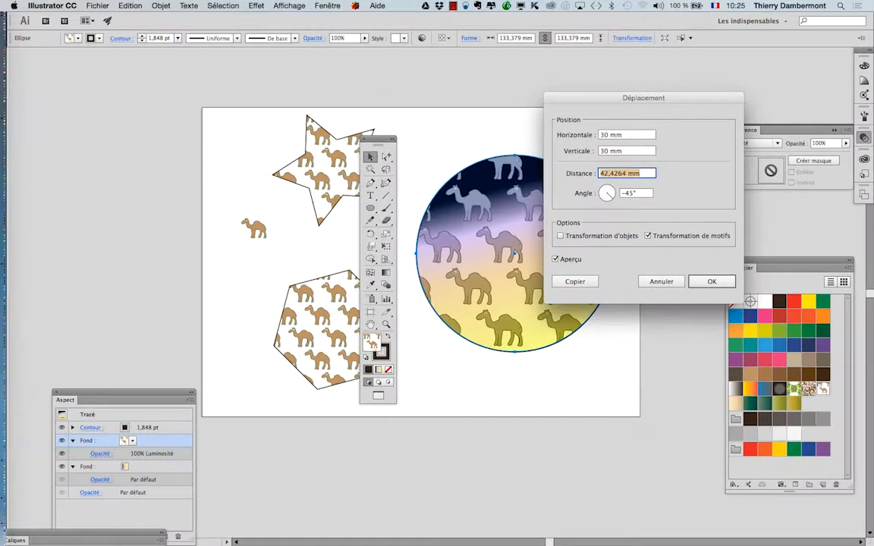
key("Return")
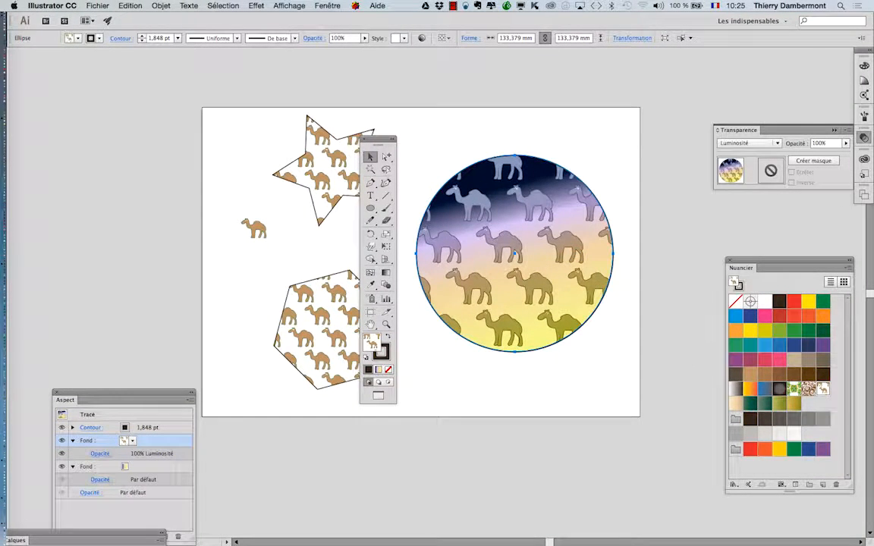
left_click_drag(377, 140, 169, 109)
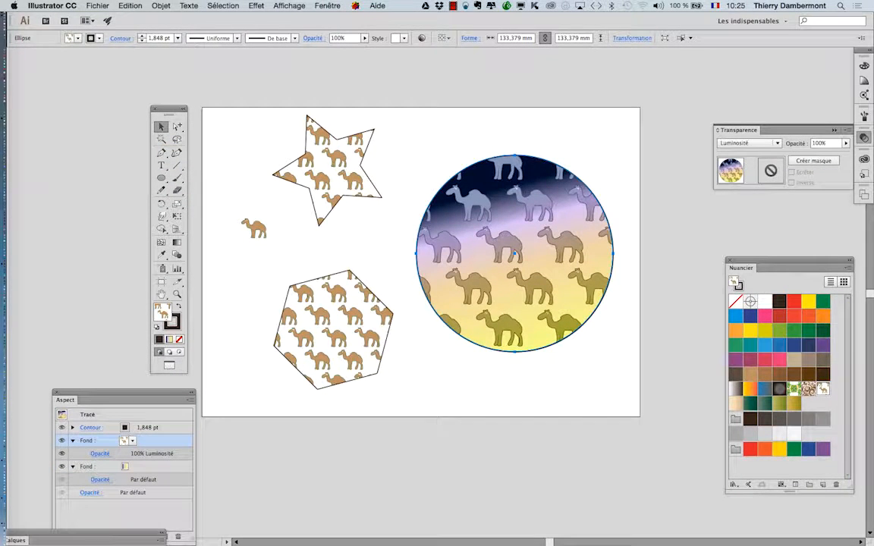
left_click(657, 152)
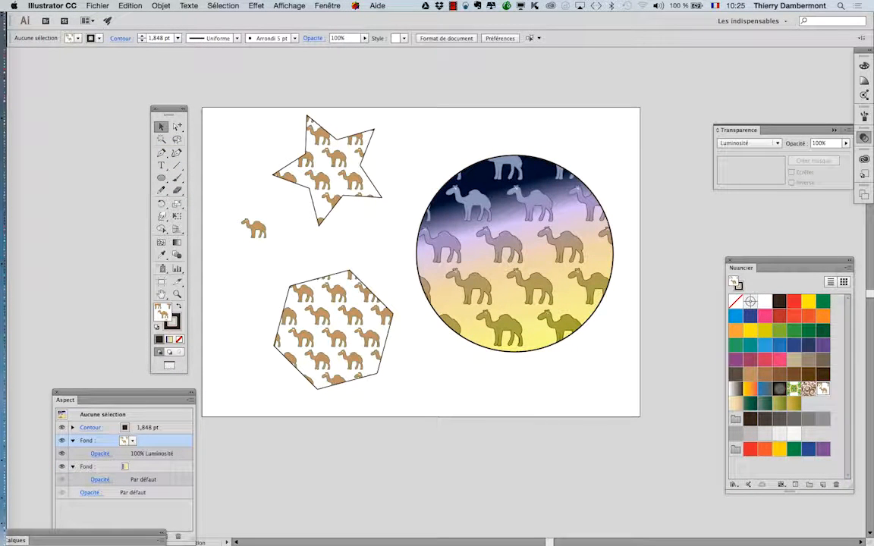
Step: Save the document as another version named motif - 13.ai in Adobe Illustrator format
left_click(98, 6)
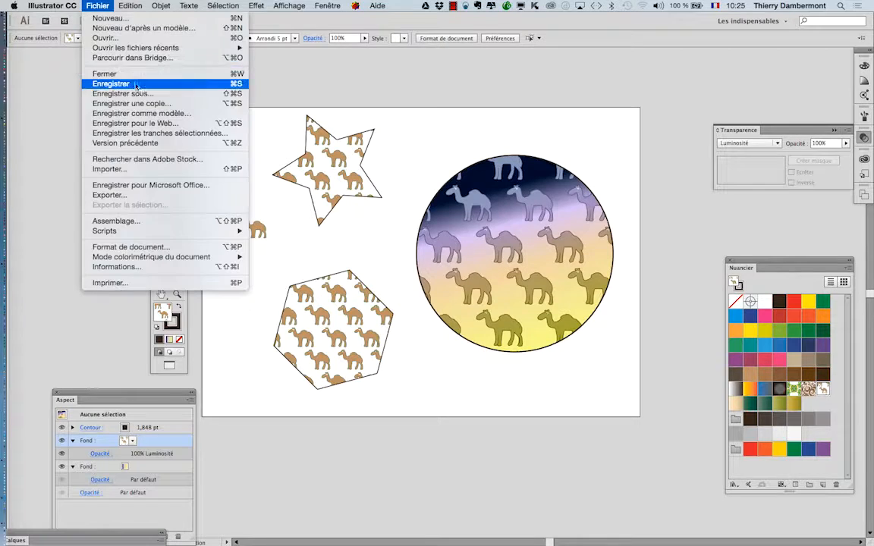
left_click(138, 92)
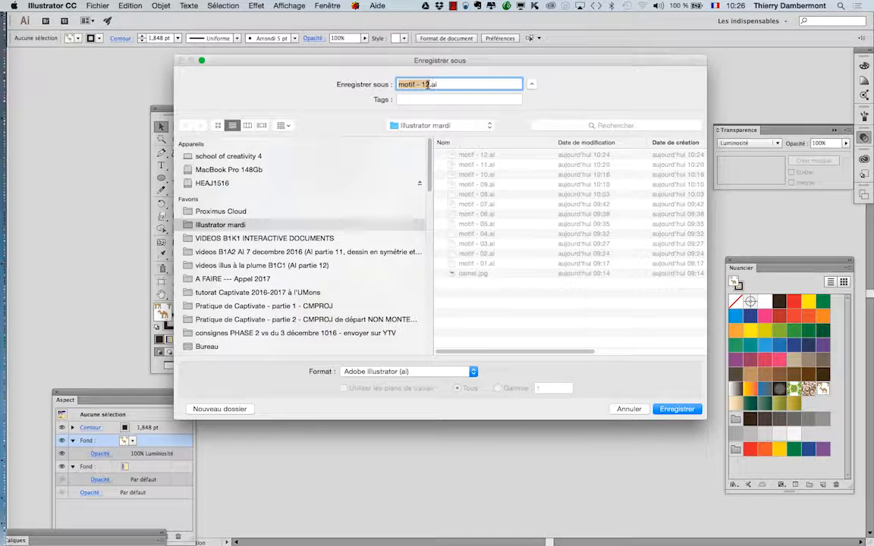
left_click(426, 84)
key("BackSpace")
type("3")
key("Return")
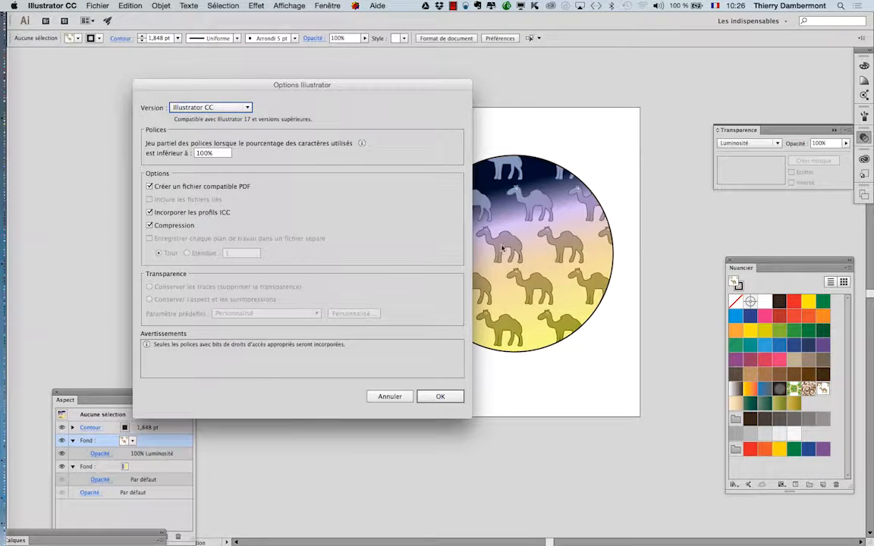